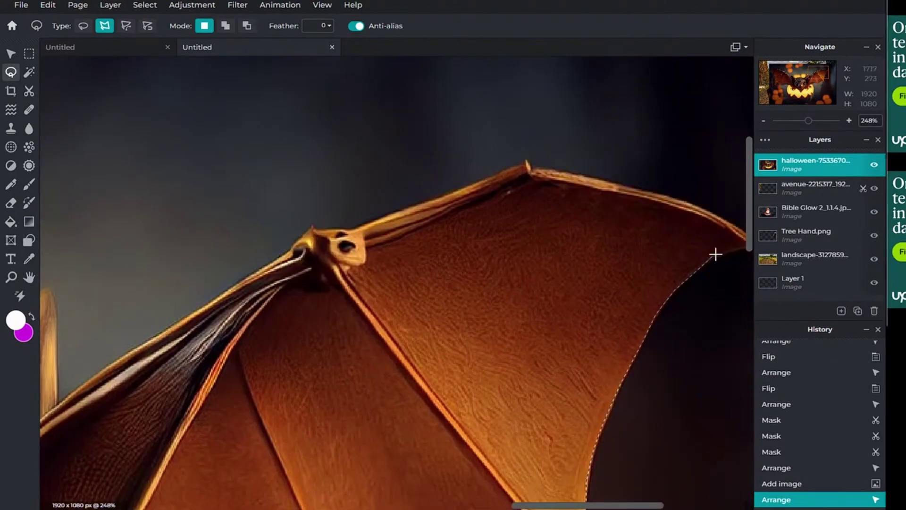
- Scroll around the canvas to inspect the bat and pumpkin area of the composite
scroll(684, 150, "left", 3)
scroll(541, 253, "down", 5)
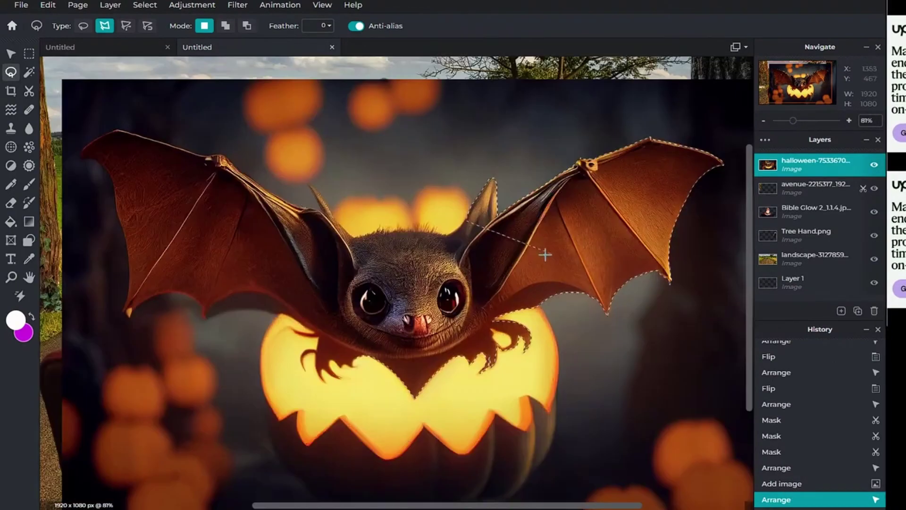
scroll(541, 253, "up", 5)
scroll(253, 158, "left", 3)
scroll(244, 135, "left", 3)
scroll(420, 465, "down", 3)
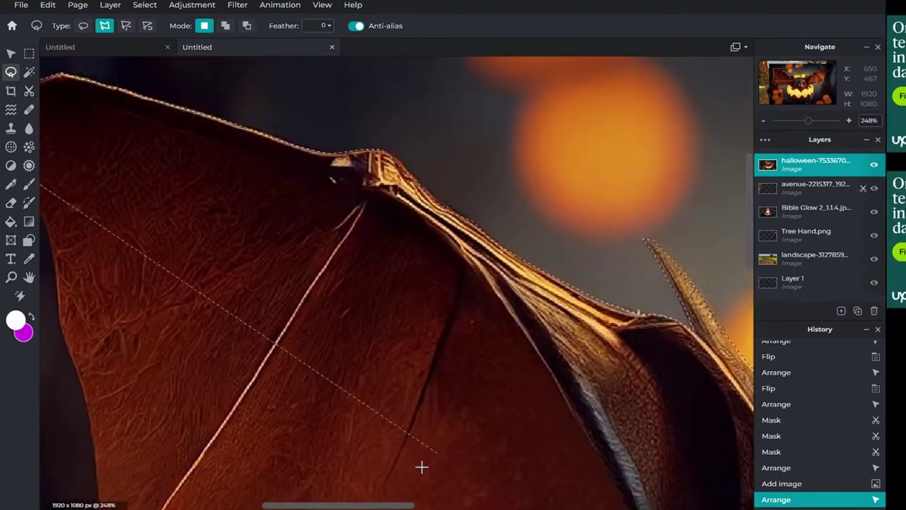
scroll(332, 334, "down", 2)
scroll(300, 219, "down", 5)
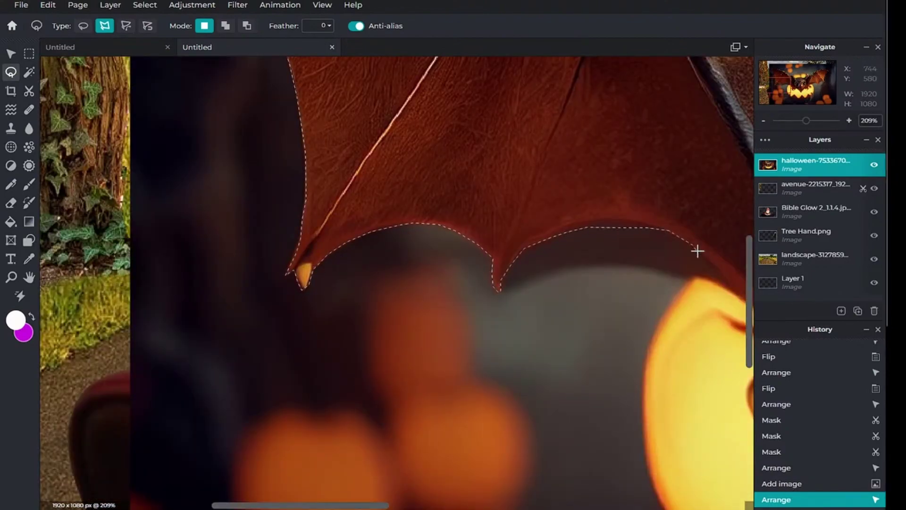
scroll(698, 251, "up", 3)
scroll(320, 342, "up", 3)
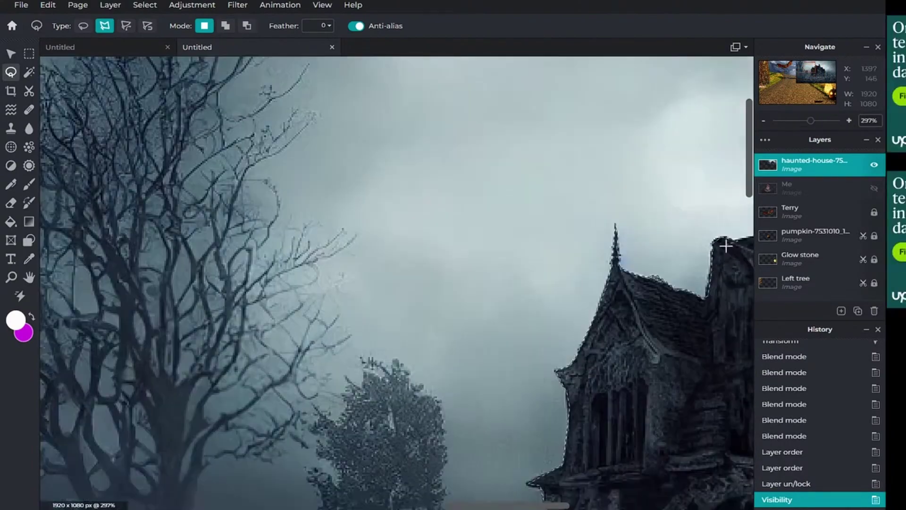
- Scroll down over the scene toward the haunted house area
scroll(527, 302, "down", 3)
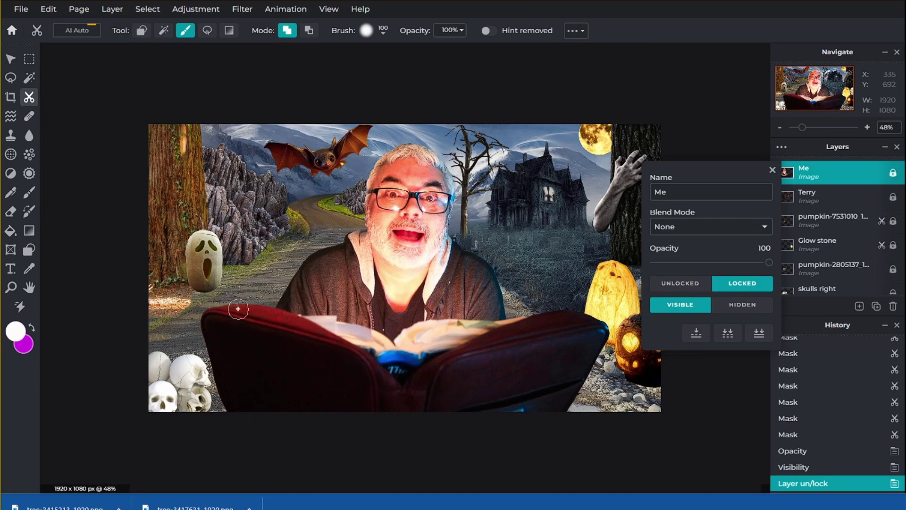
- Scroll up in the workspace before locking the presenter's layer
scroll(238, 210, "up", 5)
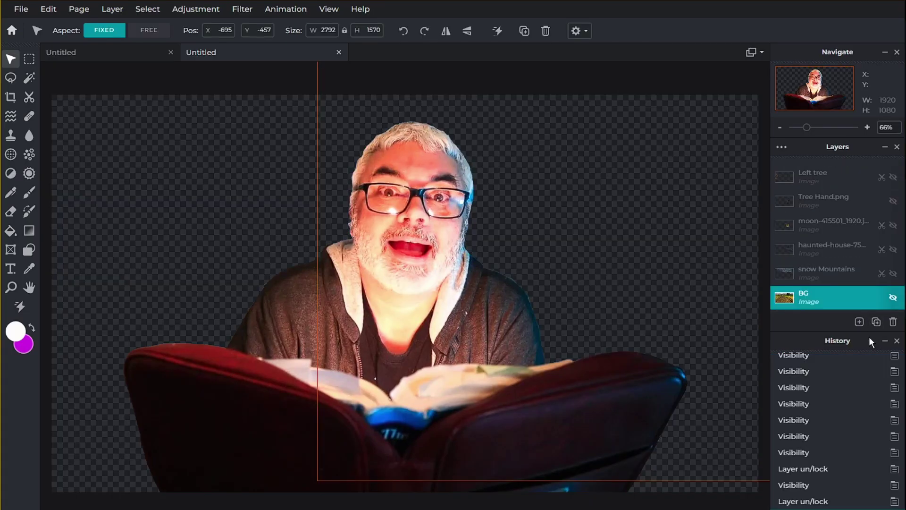
- Add a new image layer for the spider photo from the Layers panel's Add layer menu
left_click(859, 322)
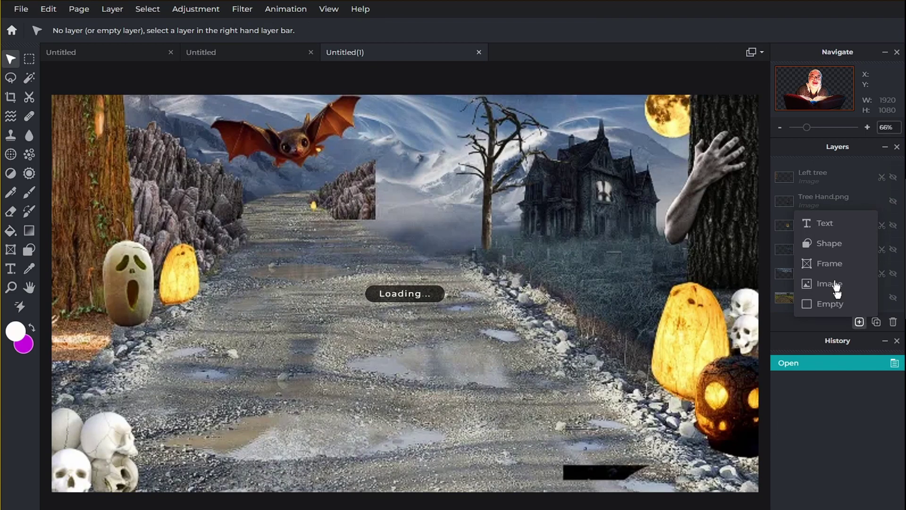
left_click(836, 286)
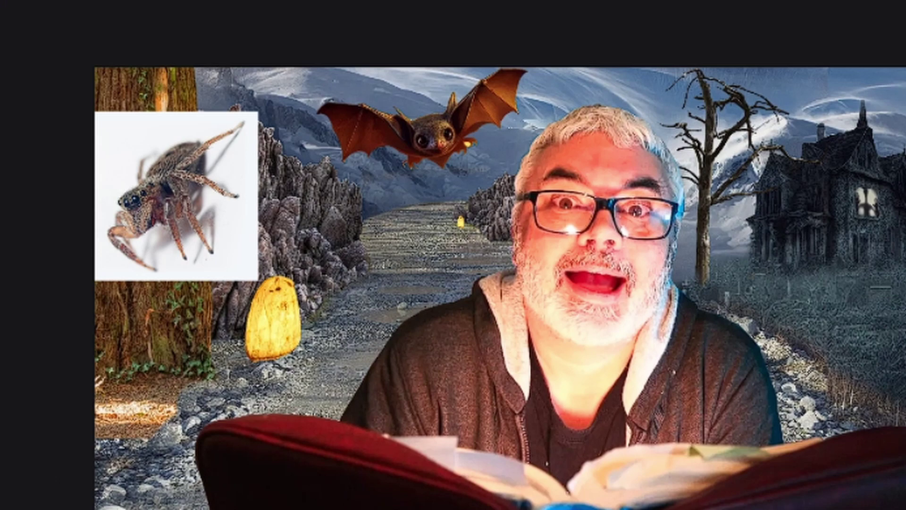
- Remove the white background around the spider with the Cutout tool
left_click(141, 144)
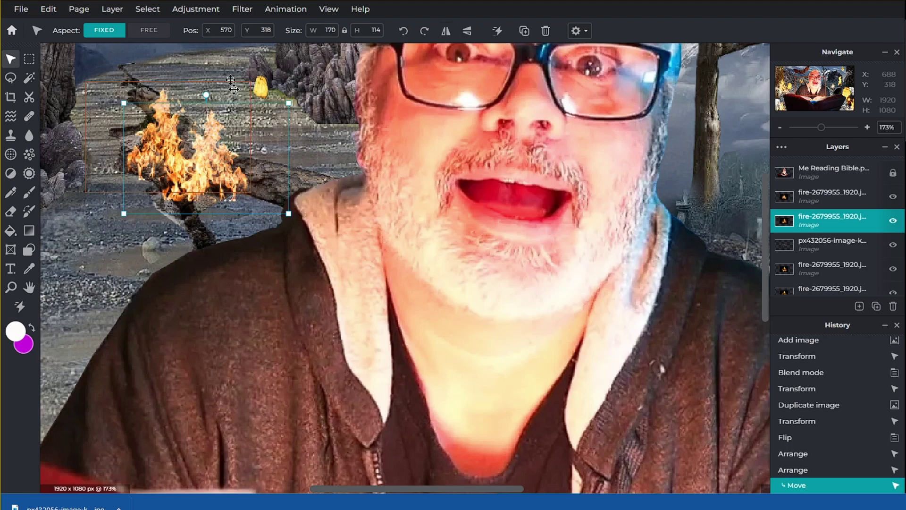
- Switch the Cutout tool to brushing away and move the fire layer above surreal
left_click(180, 35)
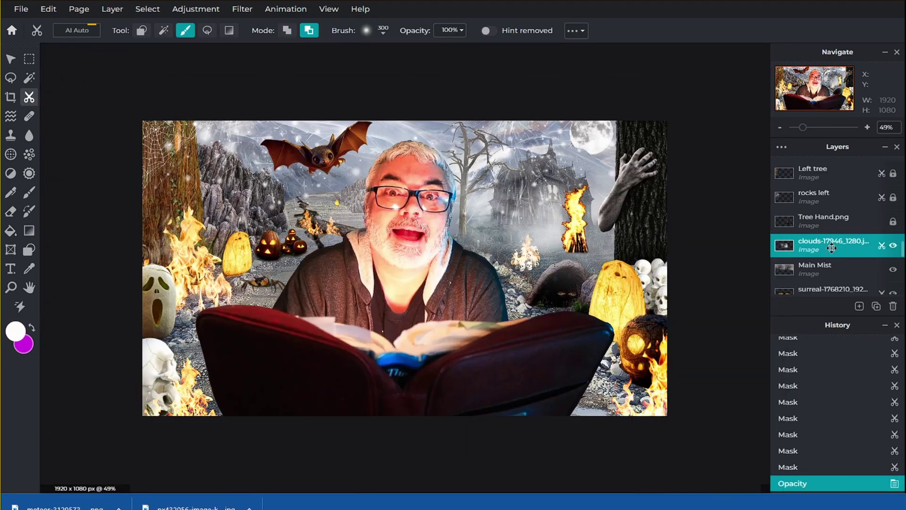
left_click_drag(830, 291, 838, 269)
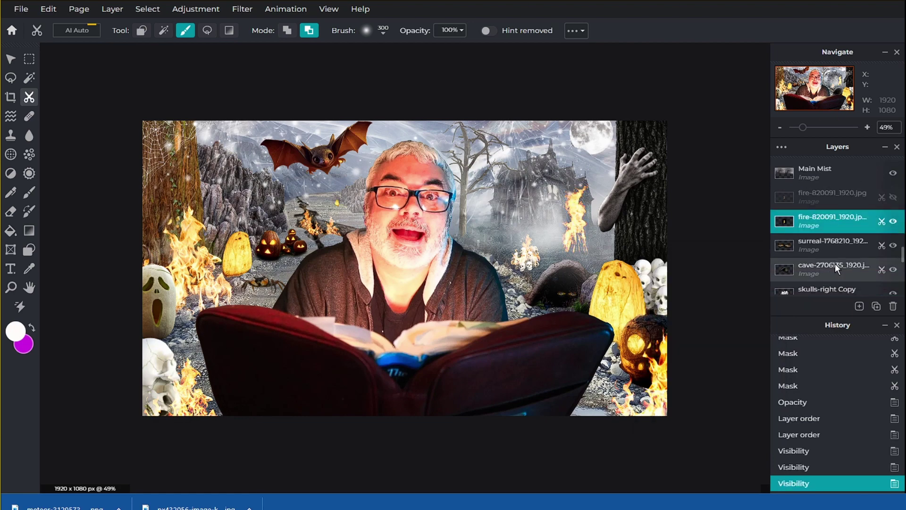
- Enlarge the clouds image over the right side of the scene
left_click_drag(570, 261, 623, 314)
left_click(877, 306)
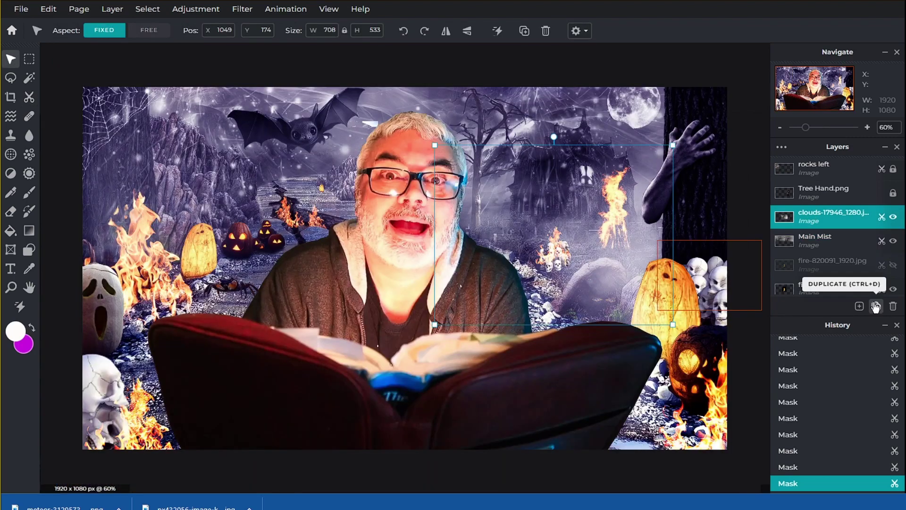
- Duplicate the clouds layer
left_click(875, 307)
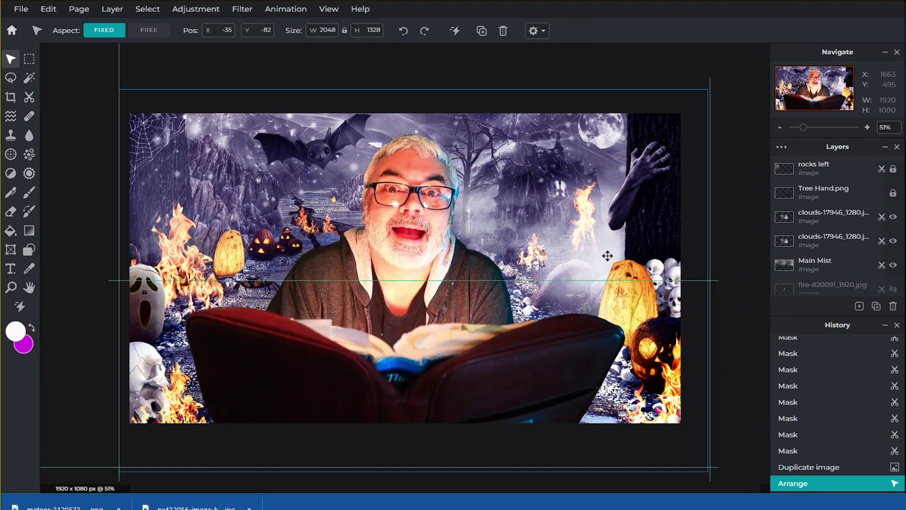